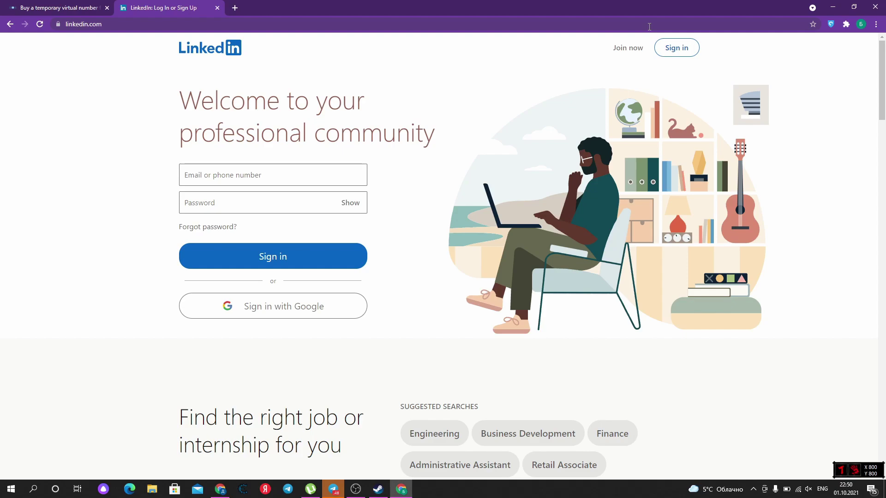
Start LinkedIn sign-up with the autofilled e-mail and password and choose Agree & Join.
left_click(639, 49)
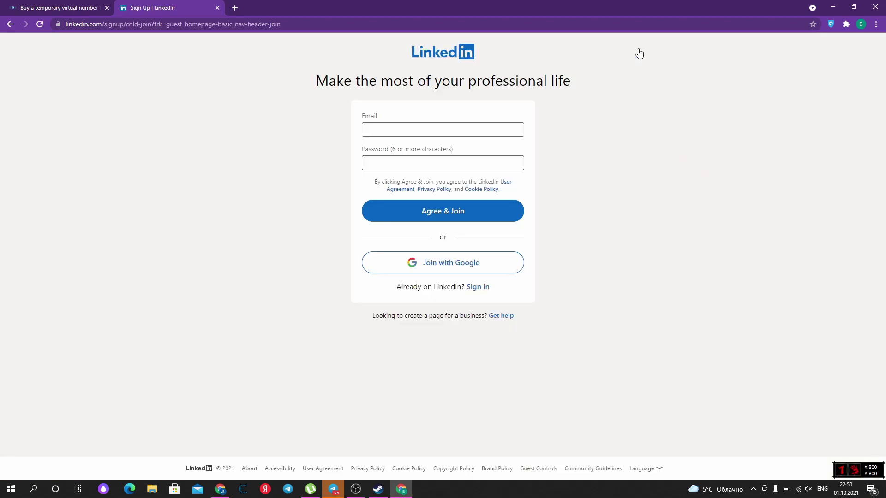
left_click(451, 127)
key("ctrl+shift+l")
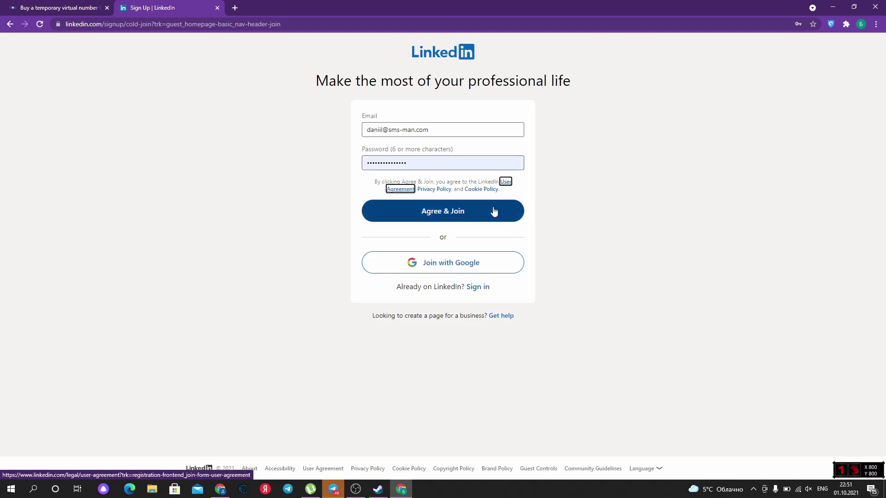
left_click(494, 211)
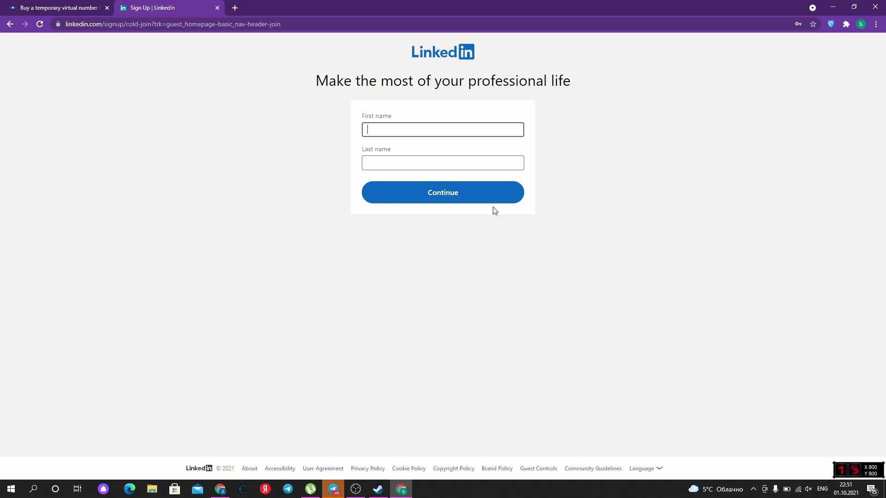
Enter the member's first and last name and submit them.
type("Bob")
key("Tab")
type("Bobson")
key("Return")
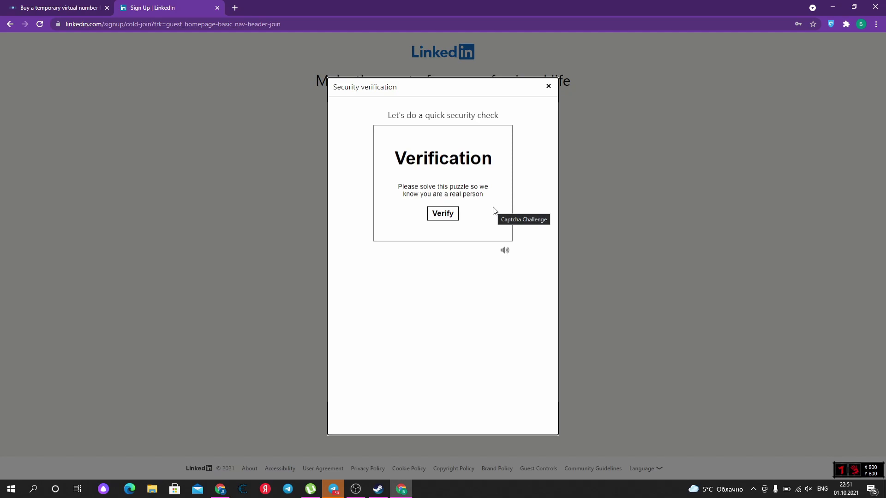
Solve the security verification puzzle by picking the image that is the correct way up.
left_click(449, 217)
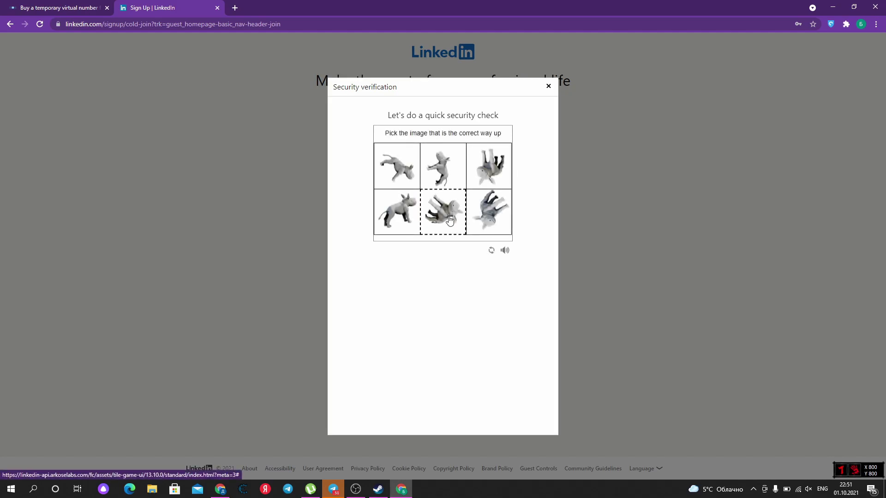
left_click(399, 215)
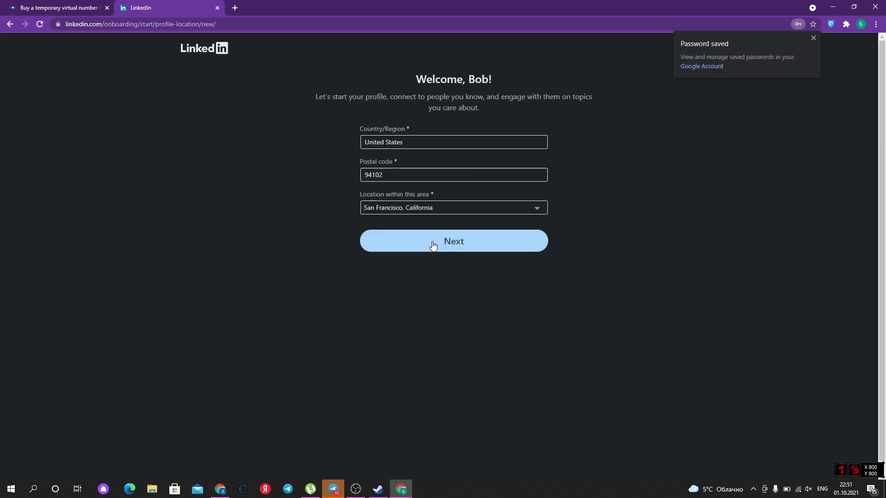
Accept the San Francisco location, then set job title Software Programmer and employment type Full-time.
left_click(814, 38)
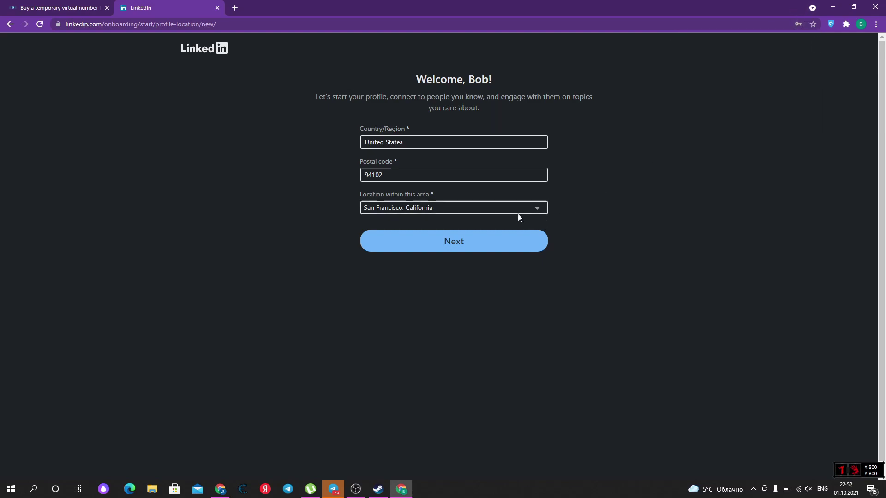
left_click(461, 241)
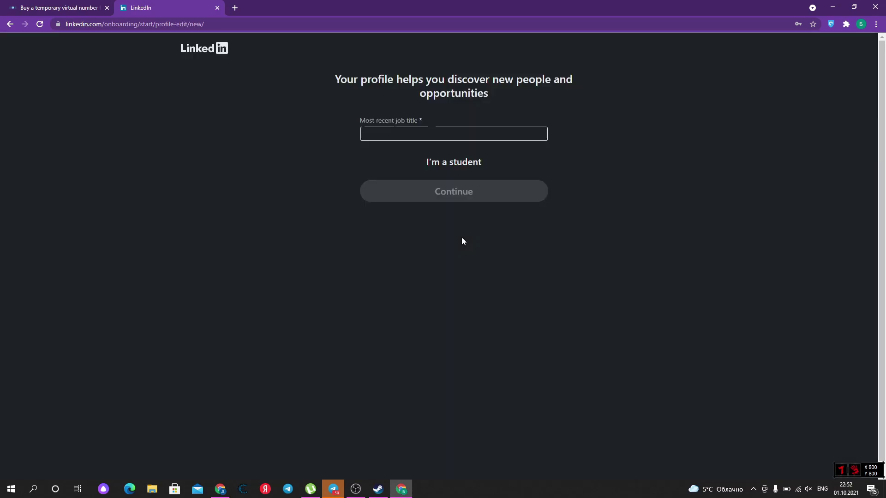
left_click(434, 135)
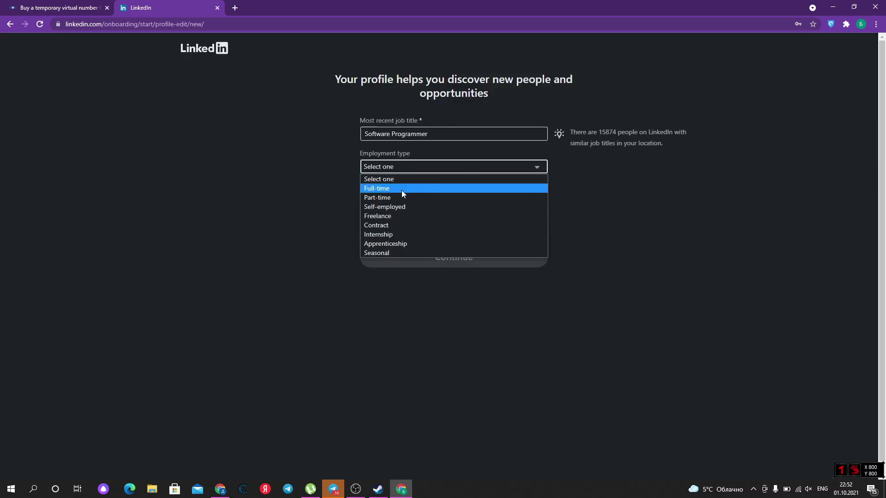
left_click(402, 190)
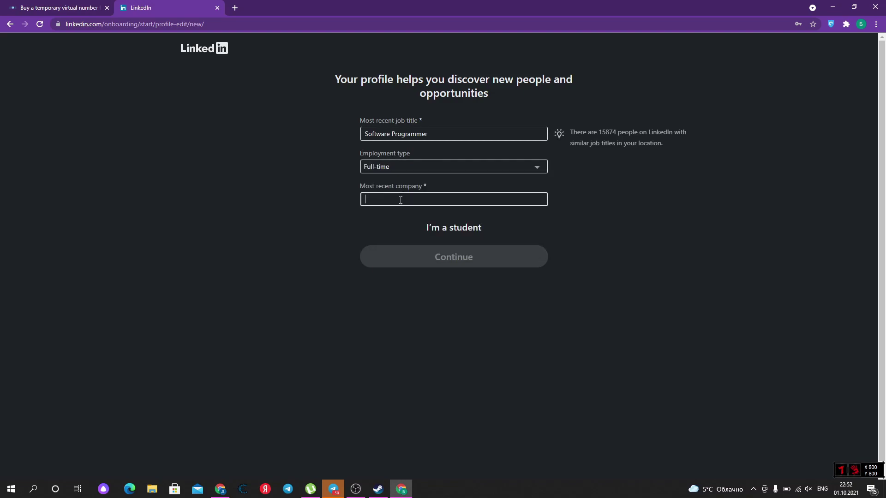
Enter company SMS-Man and choose Computer Software as the industry.
type("SMS-Man")
left_click(453, 232)
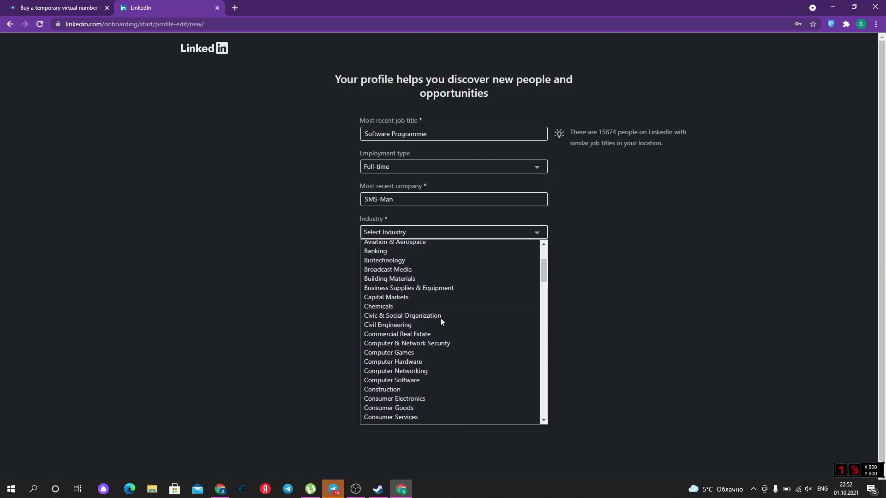
scroll(440, 317, "down", 3)
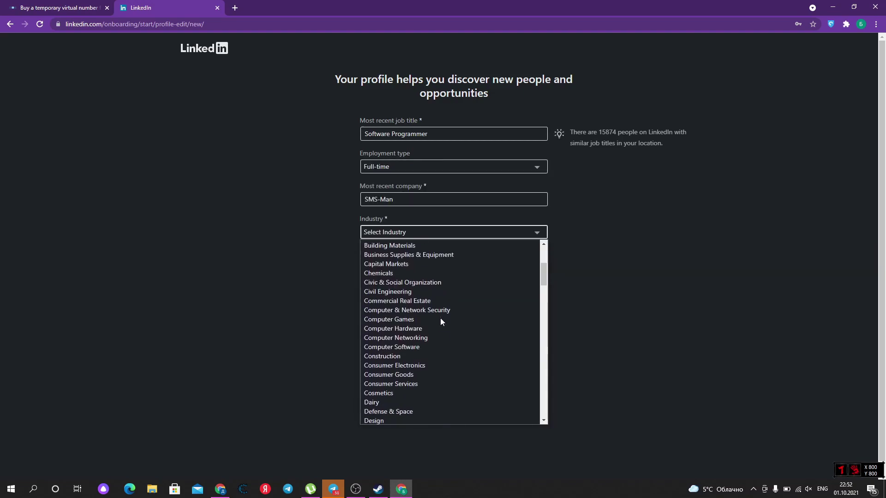
scroll(441, 322, "down", 1)
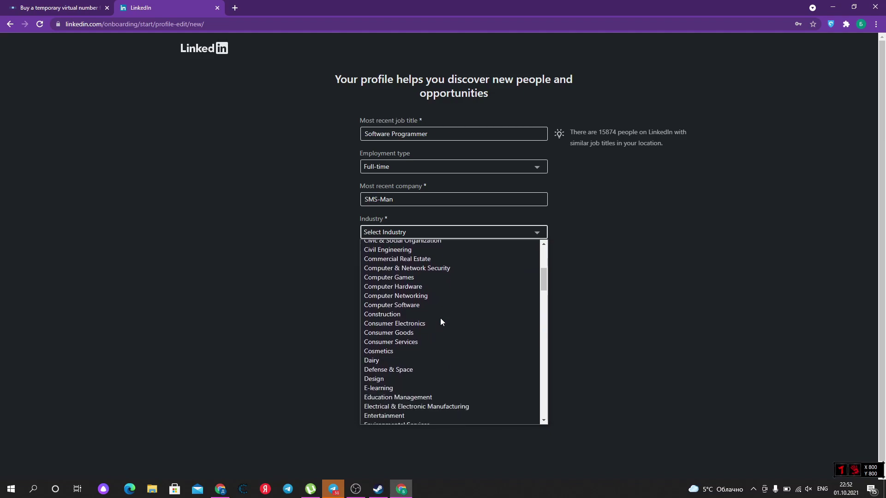
left_click(415, 305)
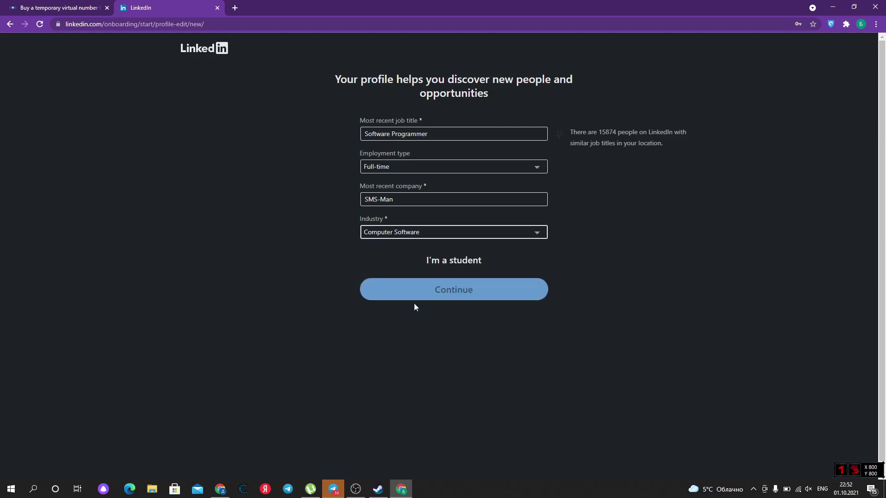
Submit the job details and paste the six-digit e-mailed confirmation code.
left_click(450, 292)
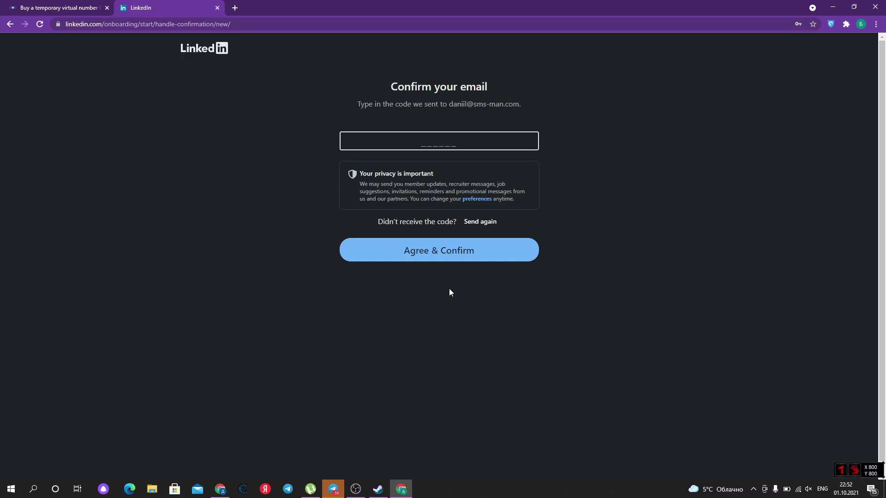
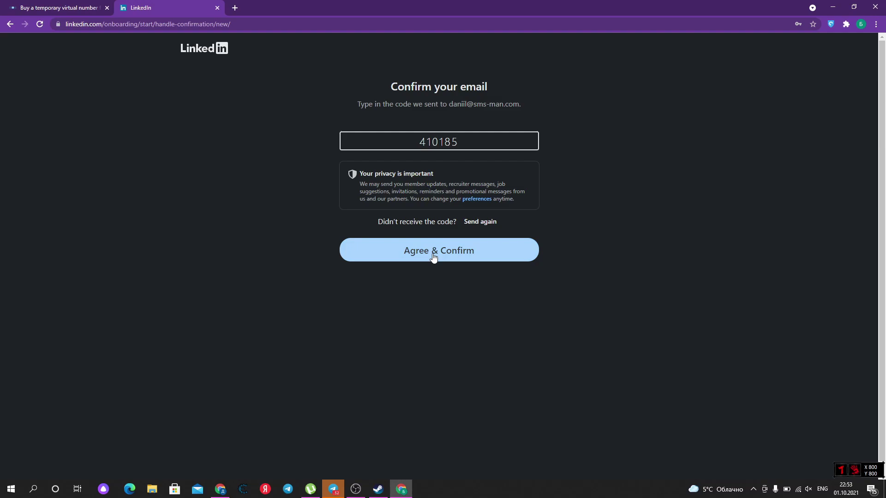
Confirm the e-mail, decline job-search help, and skip importing e-mail contacts.
left_click(433, 257)
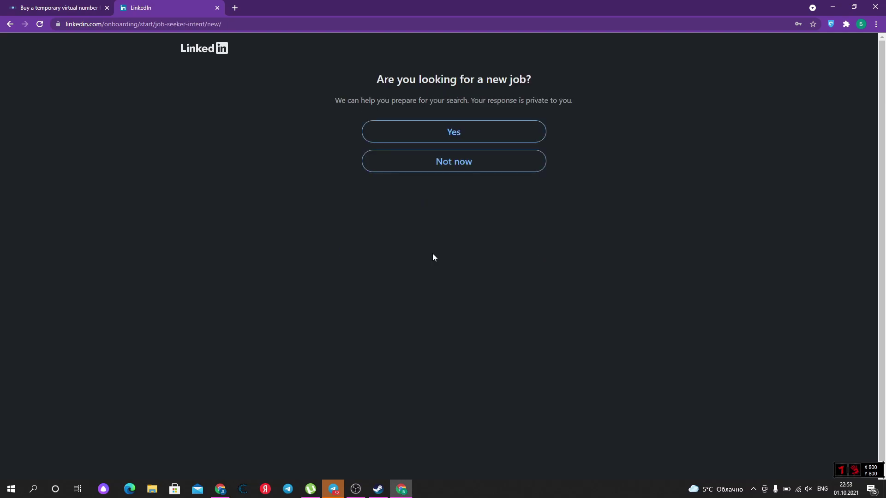
left_click(455, 163)
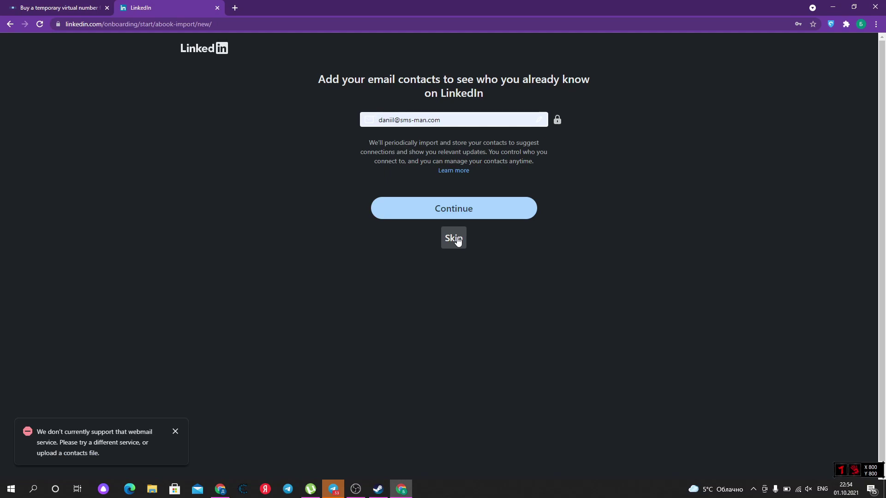
left_click(457, 241)
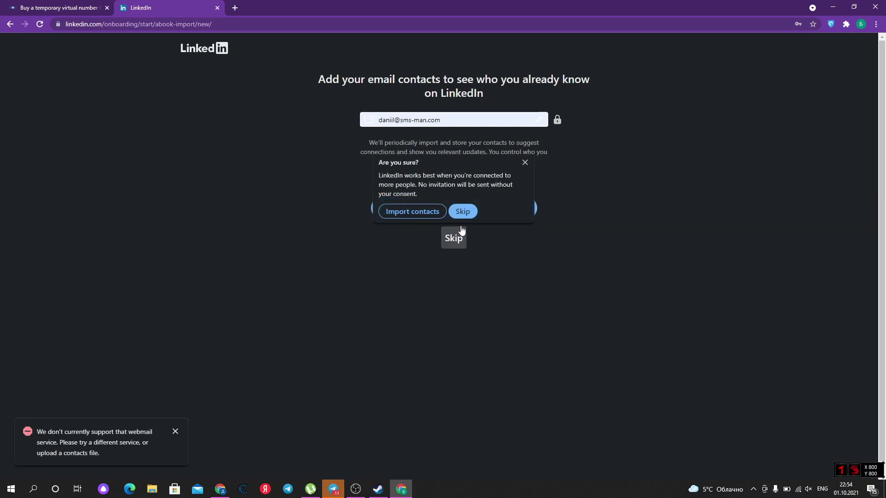
left_click(463, 213)
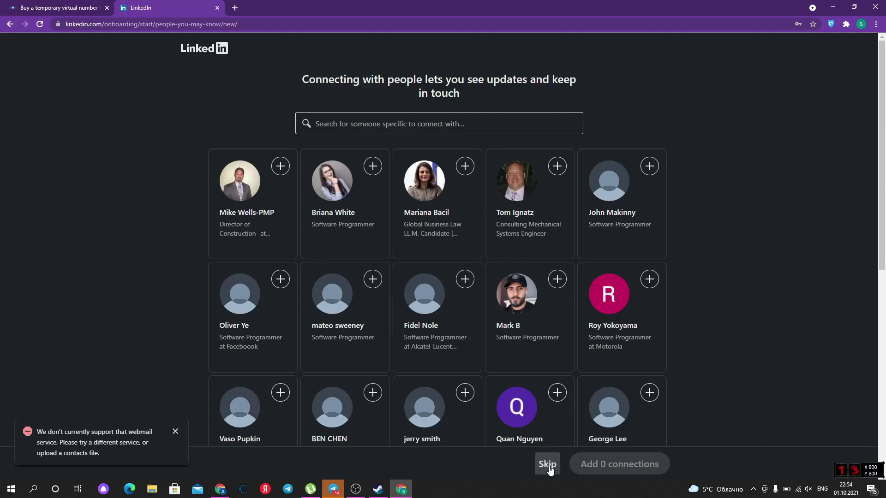
Skip suggested connections, the profile photo and the app download link.
left_click(548, 464)
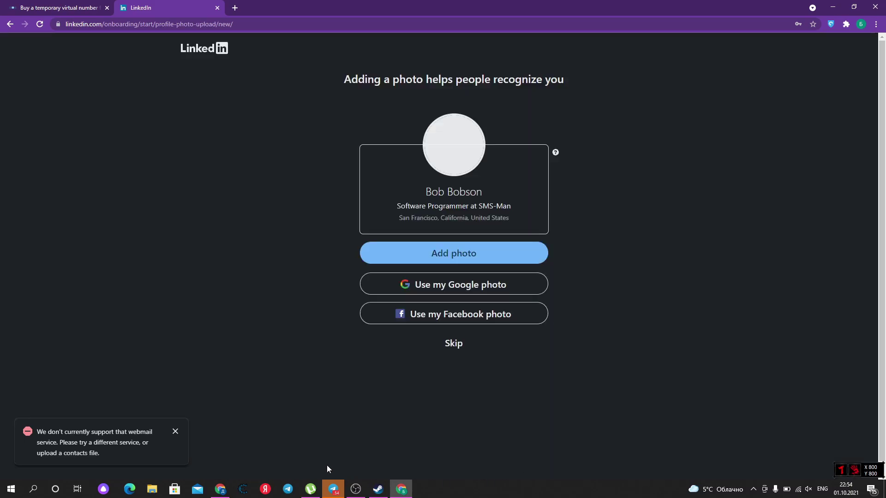
left_click(174, 430)
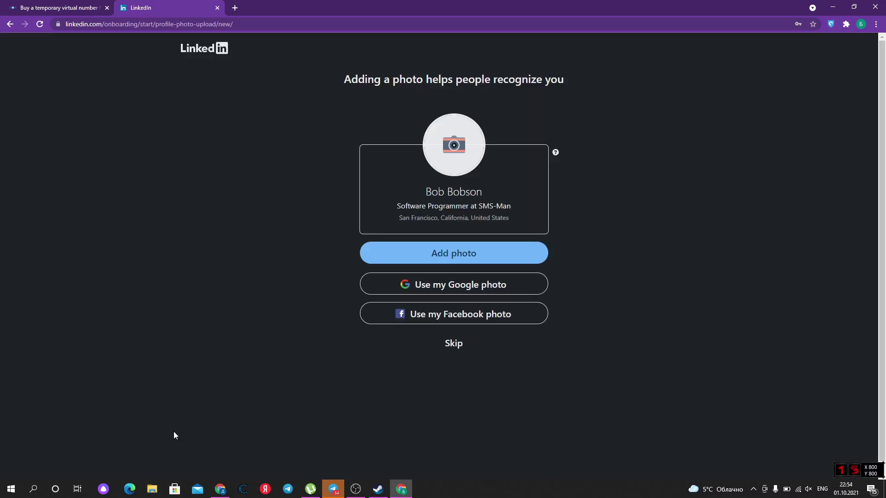
left_click(454, 345)
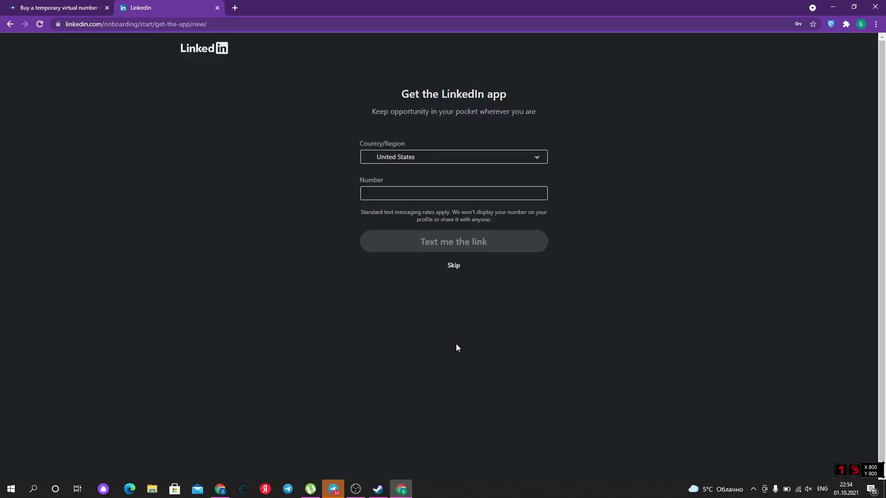
left_click(456, 268)
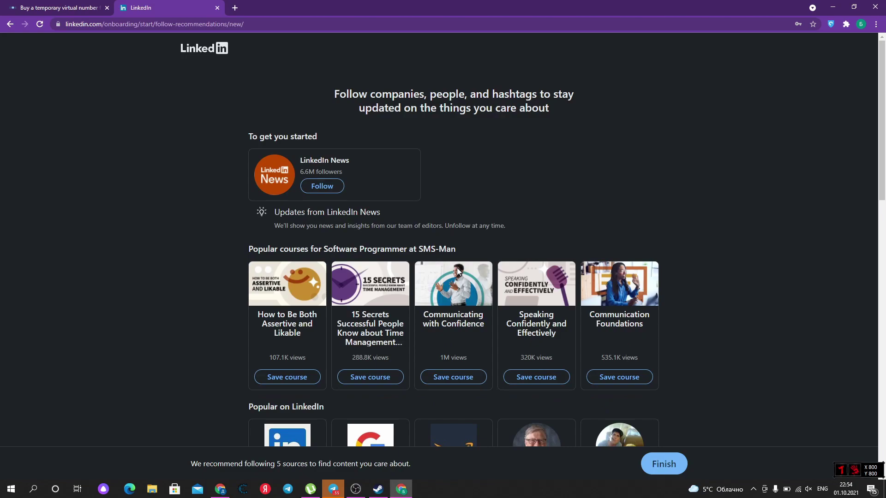
Finish onboarding to reach the home feed and open the Me account menu.
left_click(656, 467)
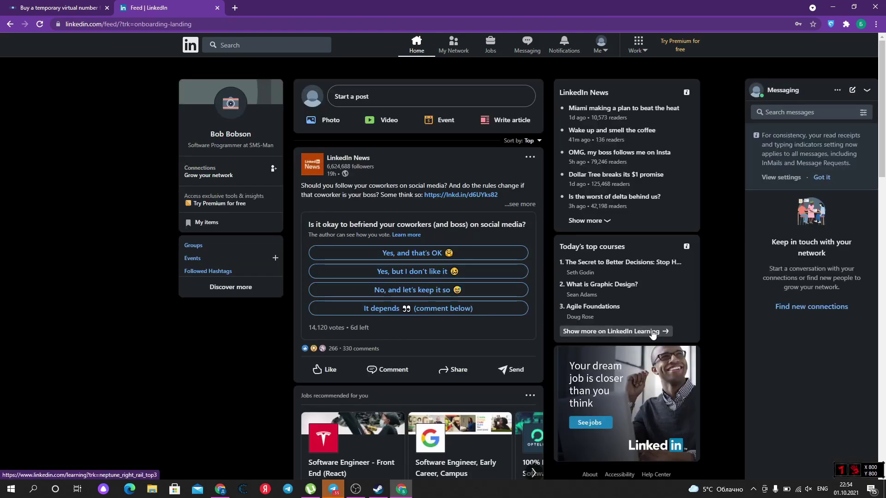
left_click(601, 51)
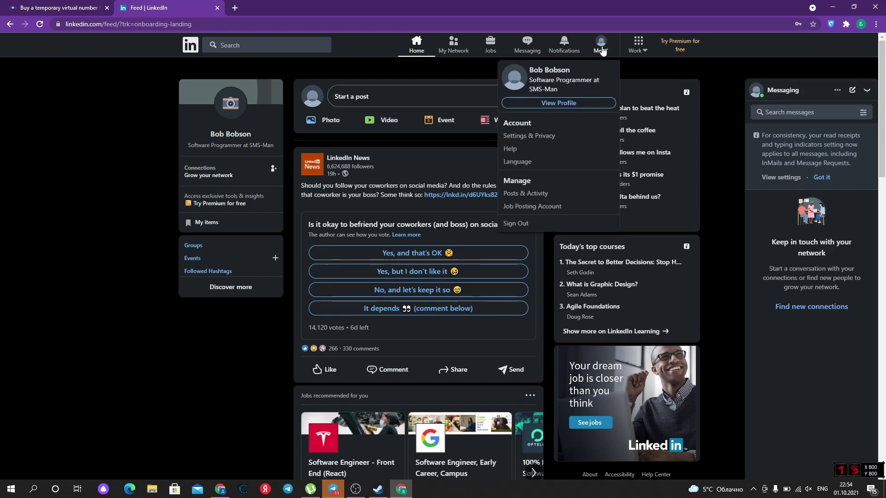
Go to Settings & Privacy > Sign in & security > Phone numbers and choose Add phone number.
left_click(537, 137)
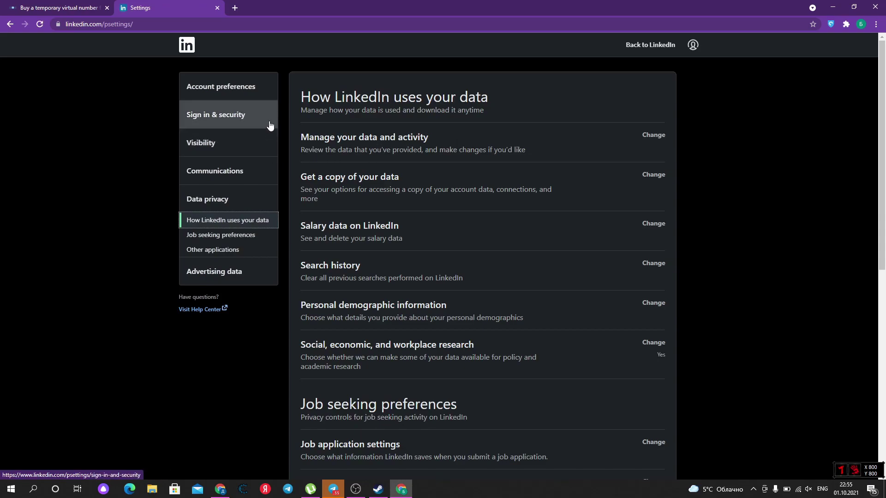
left_click(270, 126)
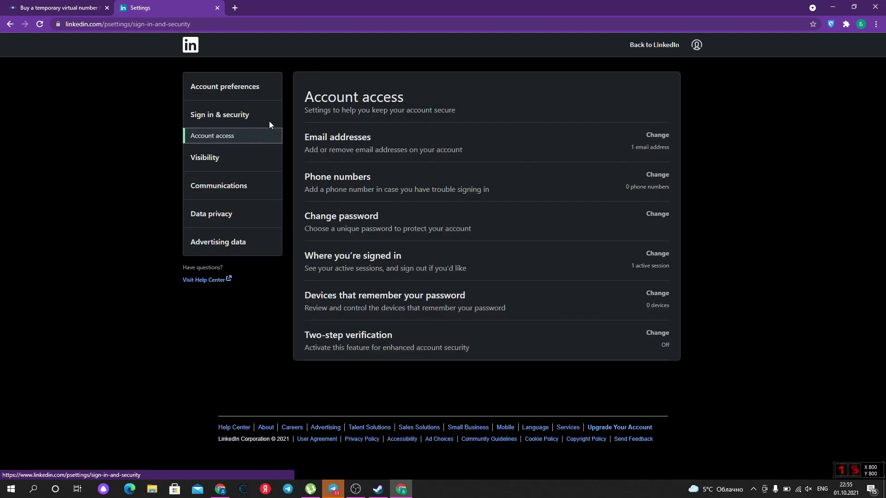
left_click(359, 180)
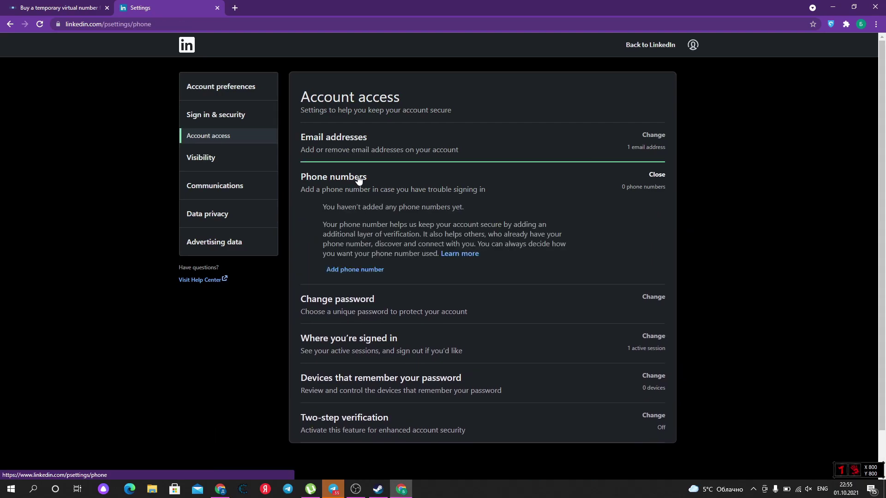
left_click(357, 272)
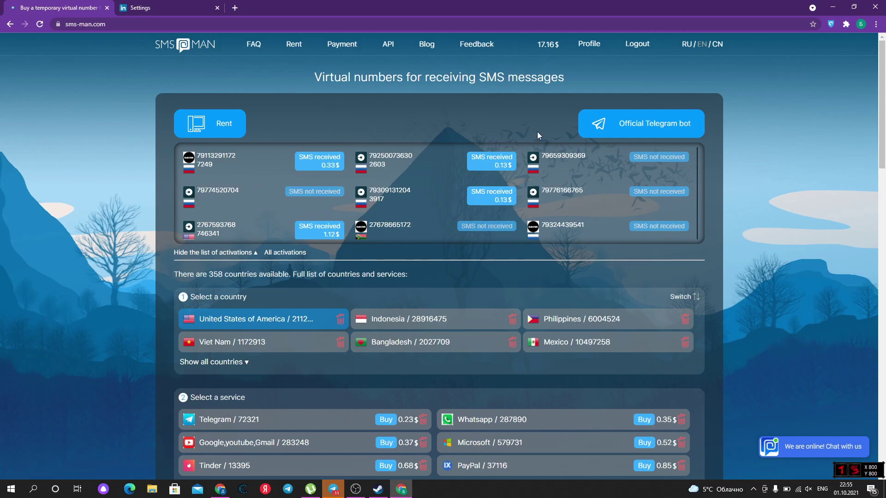
Search SMS-Man services for 'lin' and buy a United States LinkedIn number for 0.52 $.
scroll(537, 135, "down", 3)
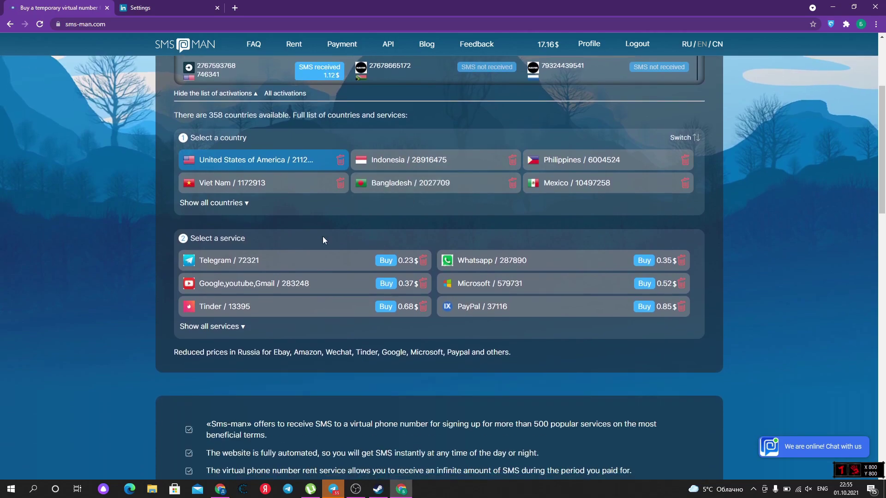
left_click(221, 328)
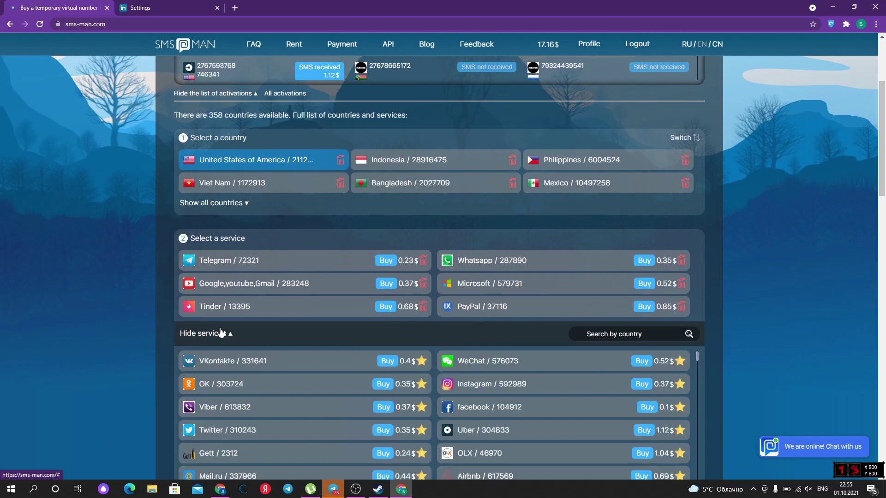
left_click(614, 333)
type("l")
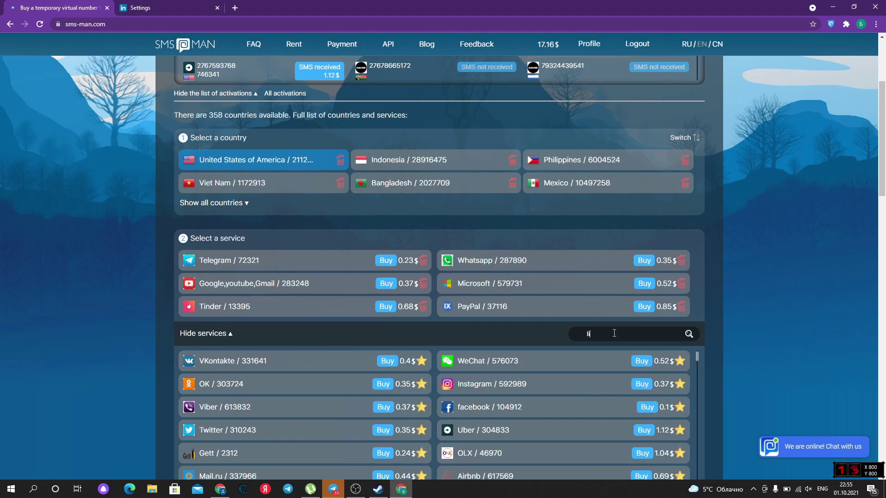
type("in")
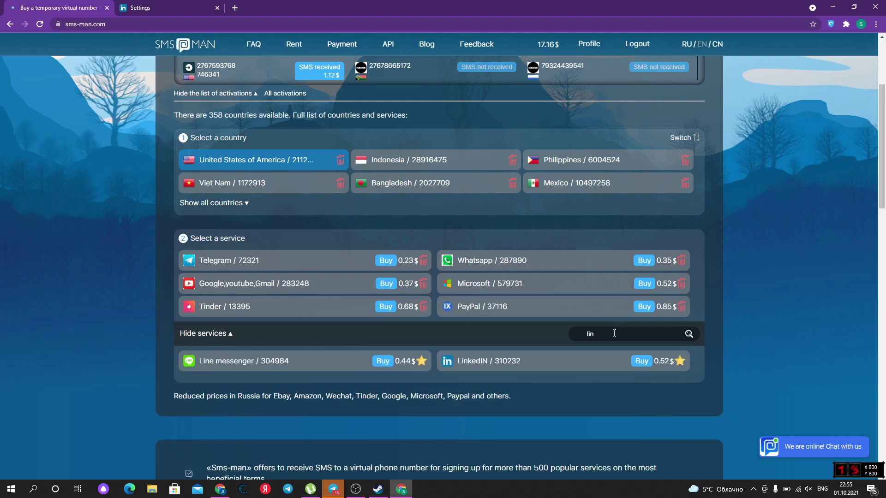
left_click(642, 363)
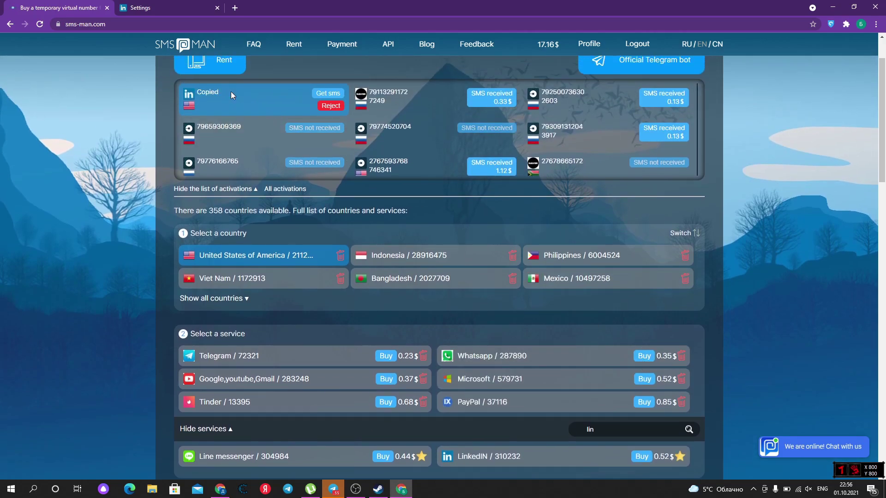
Paste the rented number into LinkedIn without its leading 1 and request a code.
left_click(138, 9)
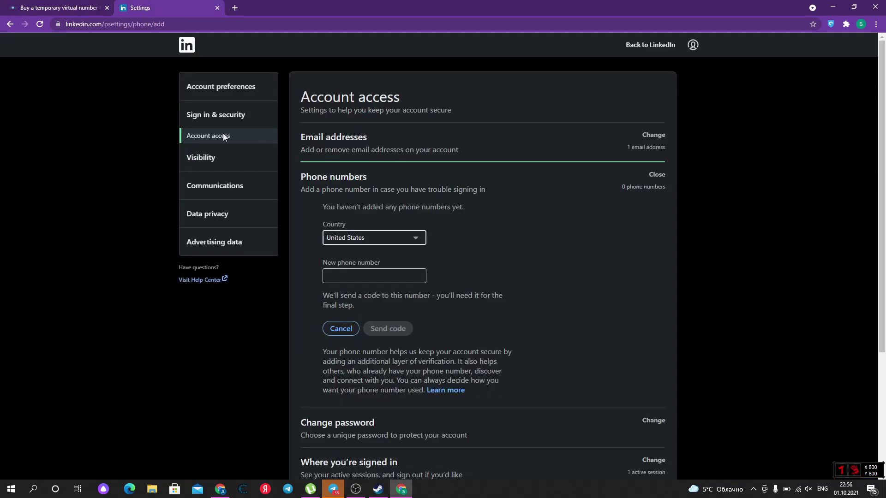
left_click(359, 277)
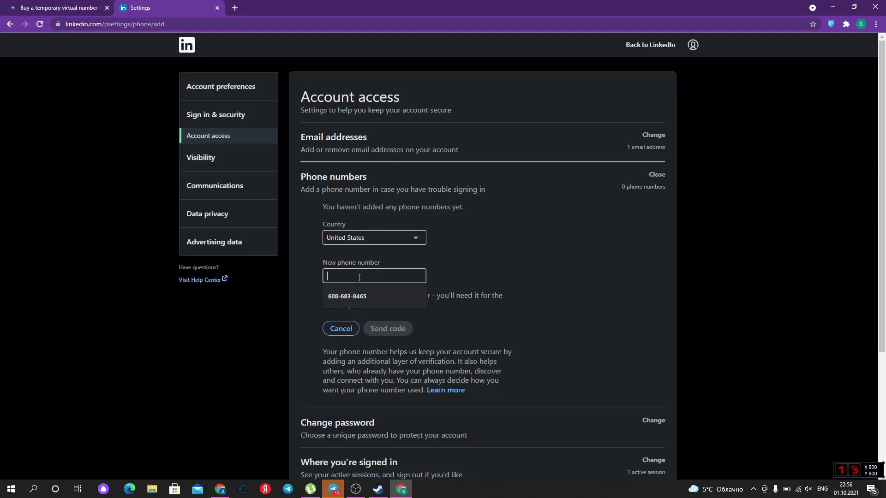
key("ctrl+v")
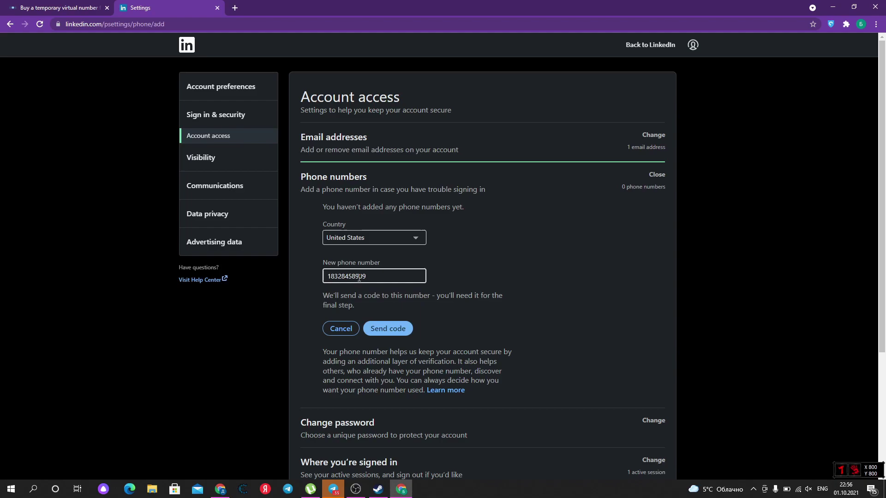
left_click(333, 276)
key("BackSpace")
left_click(386, 330)
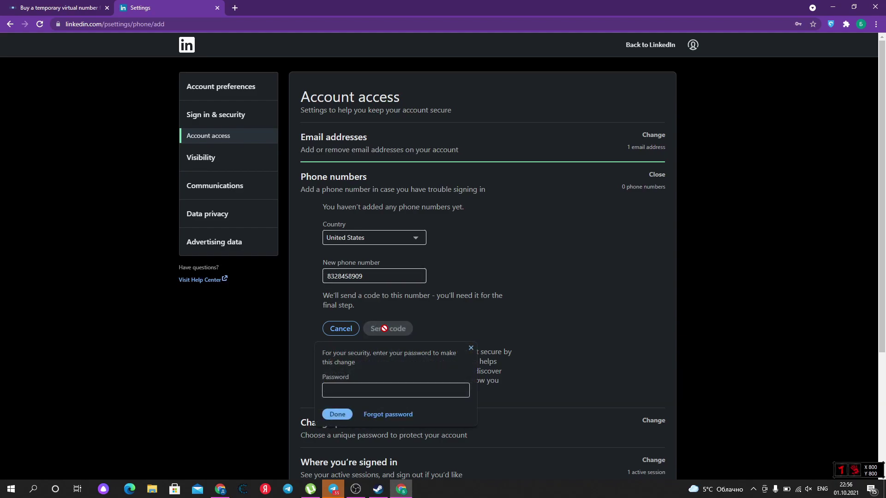
Confirm the account with the autofilled saved password so the code is sent.
left_click(365, 392)
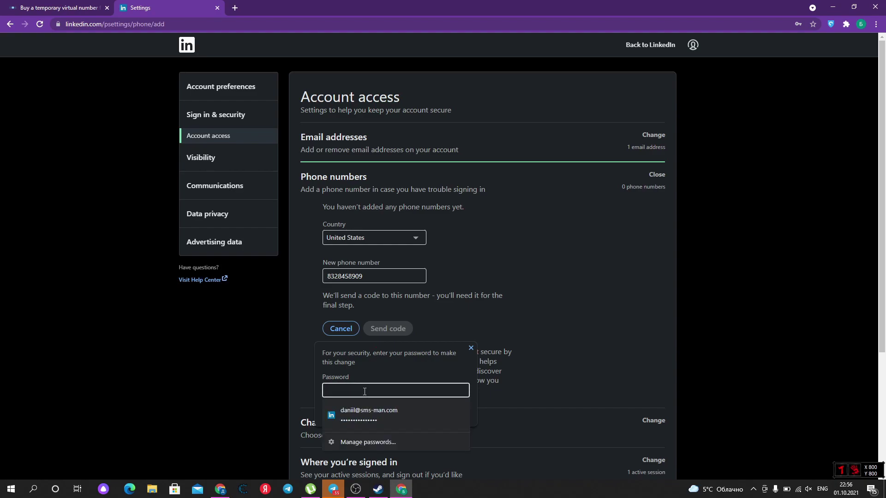
left_click(362, 410)
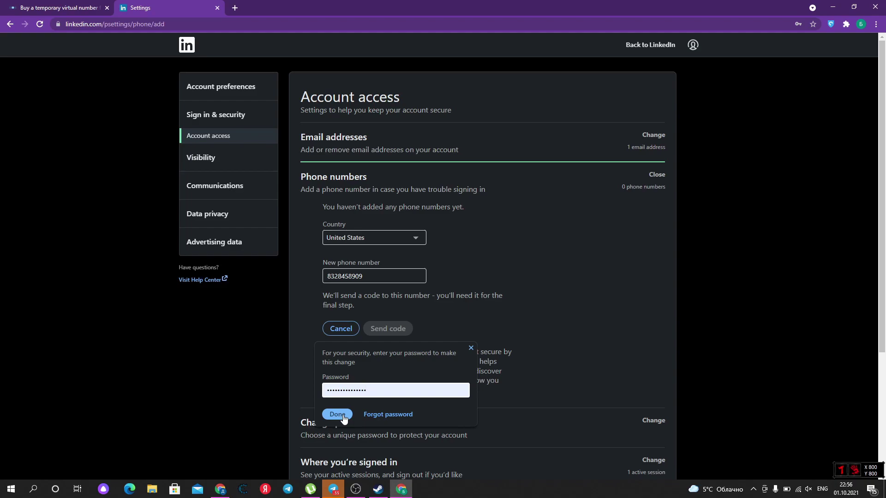
left_click(343, 417)
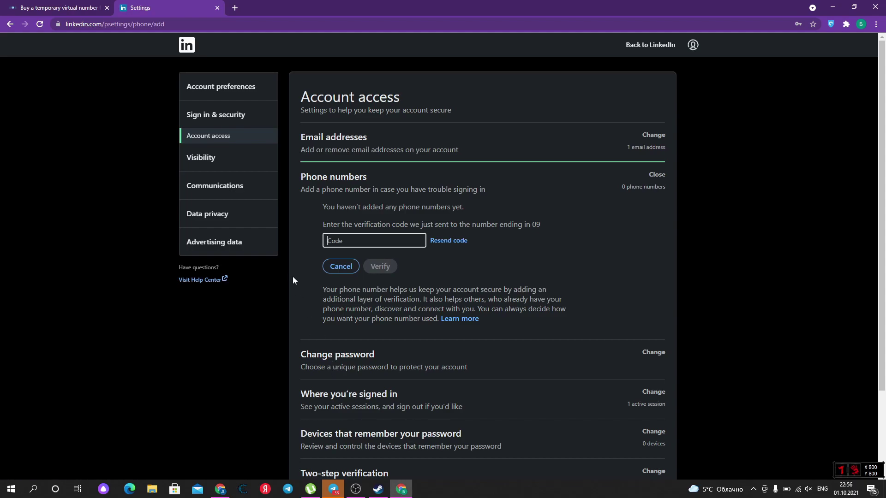
Check the LinkedIn activation on SMS-Man for the received verification SMS.
left_click(58, 8)
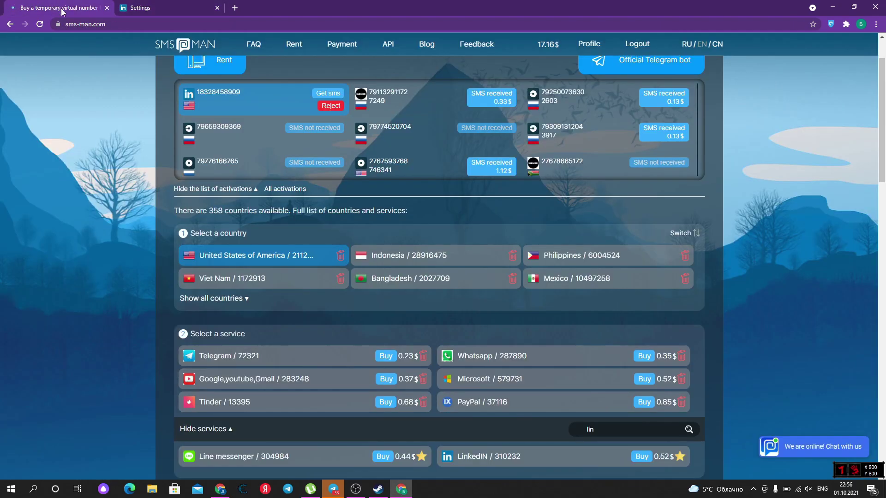
left_click(324, 97)
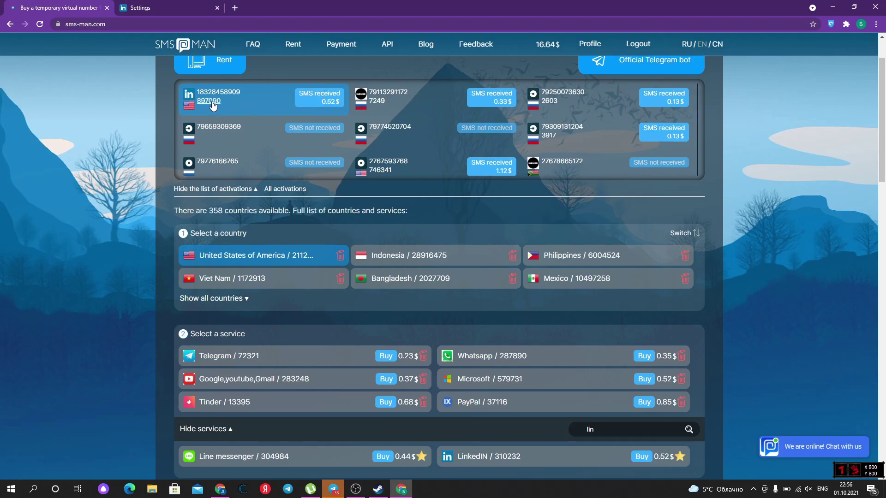
Paste the received verification code into LinkedIn's Code field and verify the rented US number.
left_click(173, 10)
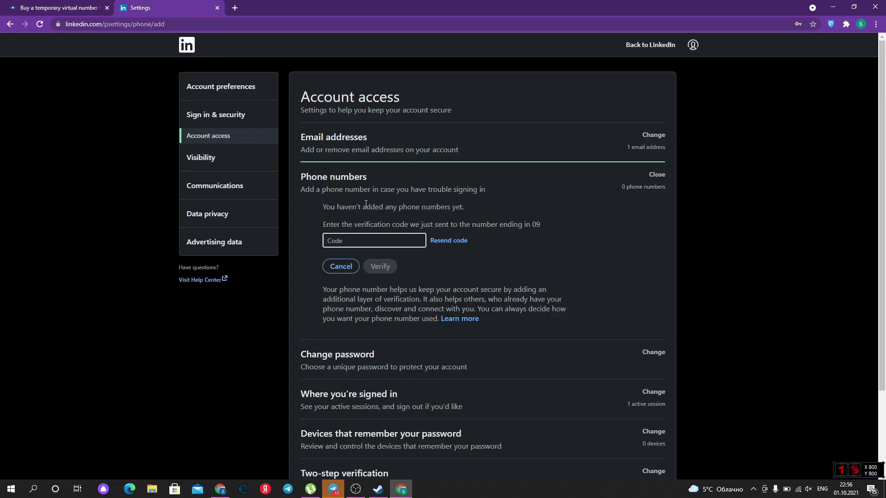
left_click(374, 268)
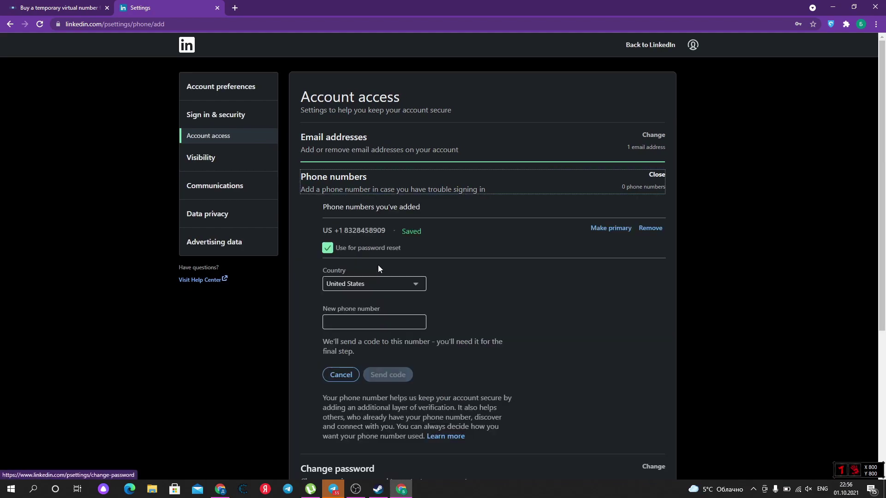